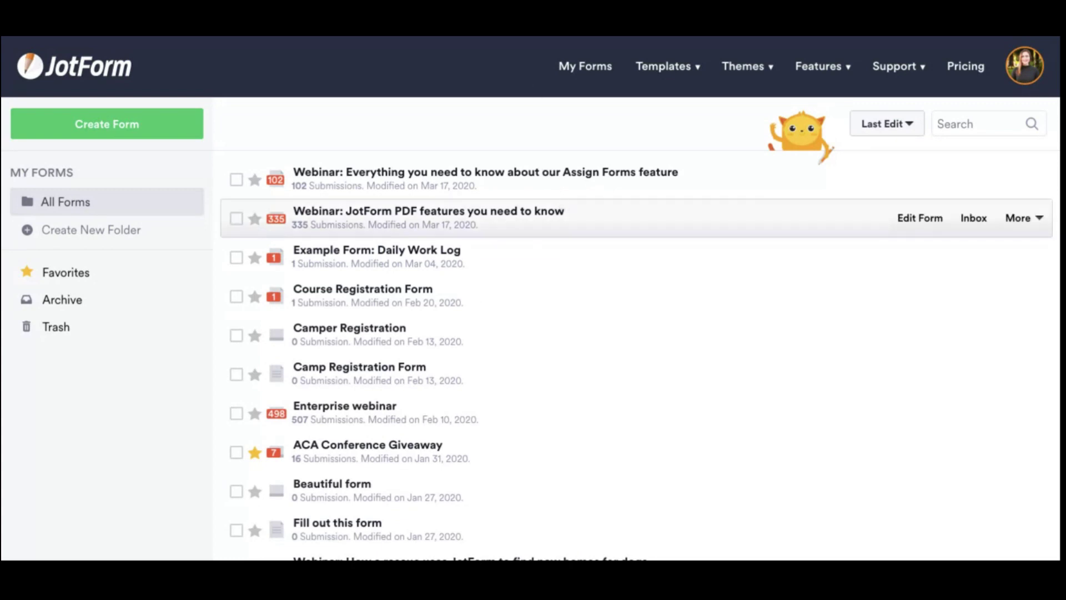
scroll(634, 333, "down", 2)
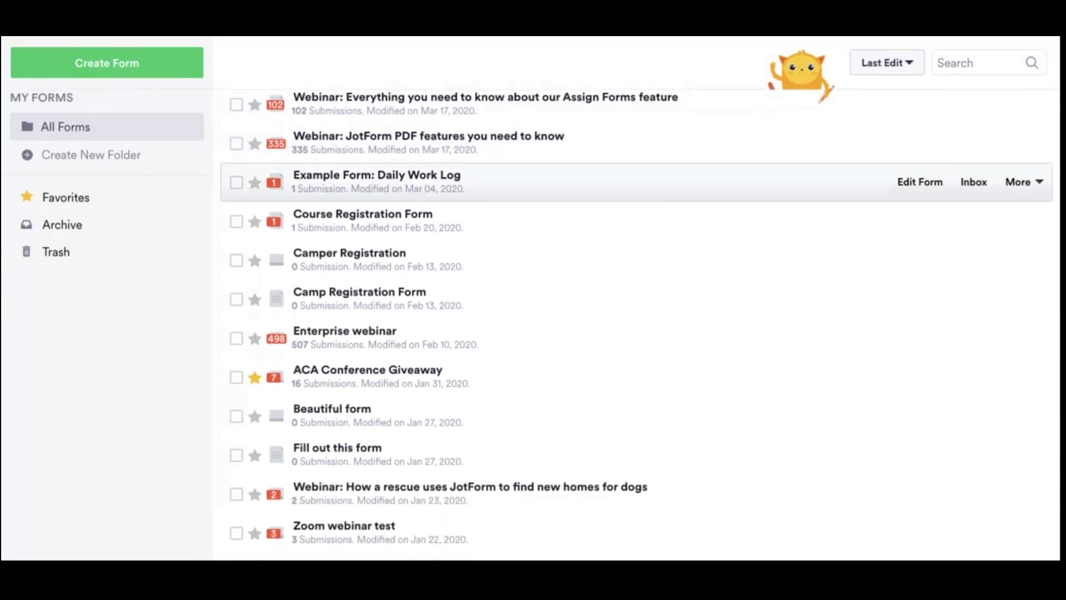
scroll(500, 208, "down", 2)
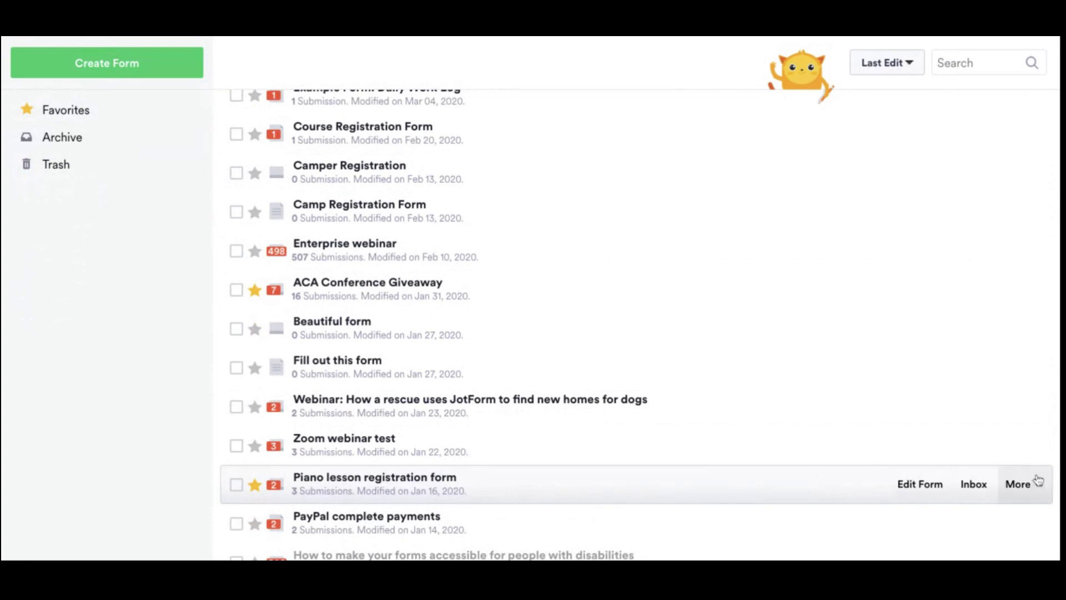
Step: Show more actions for the Piano lesson registration form to reach the PDF editor
left_click(1040, 491)
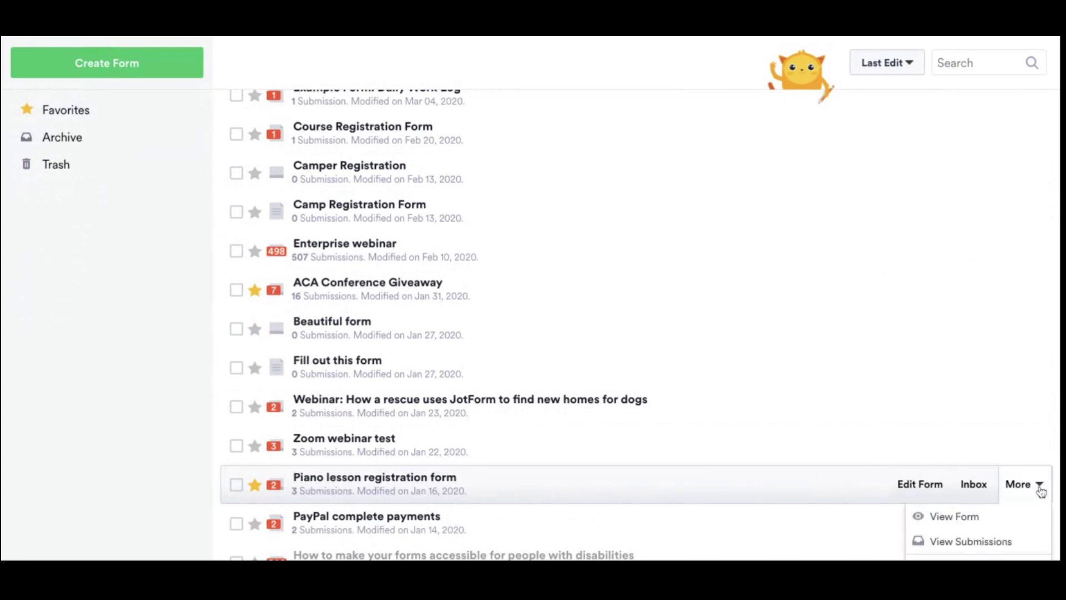
scroll(1040, 491, "down", 2)
scroll(634, 333, "down", 1)
scroll(633, 334, "down", 2)
scroll(633, 333, "down", 2)
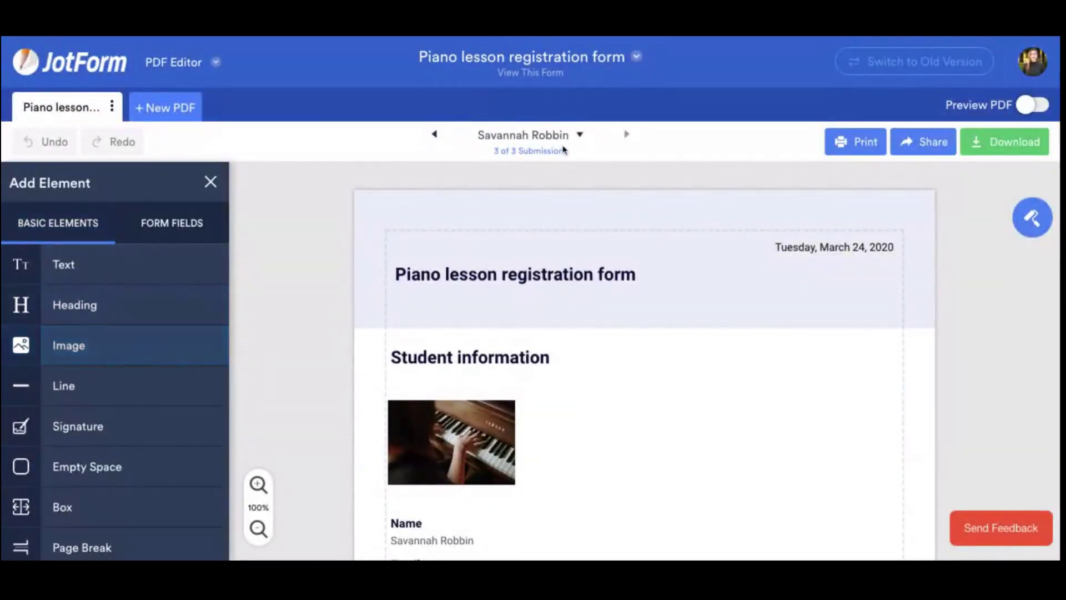
Step: Bring up the Layout Settings panel with its Customize options for the PDF page
left_click(1031, 218)
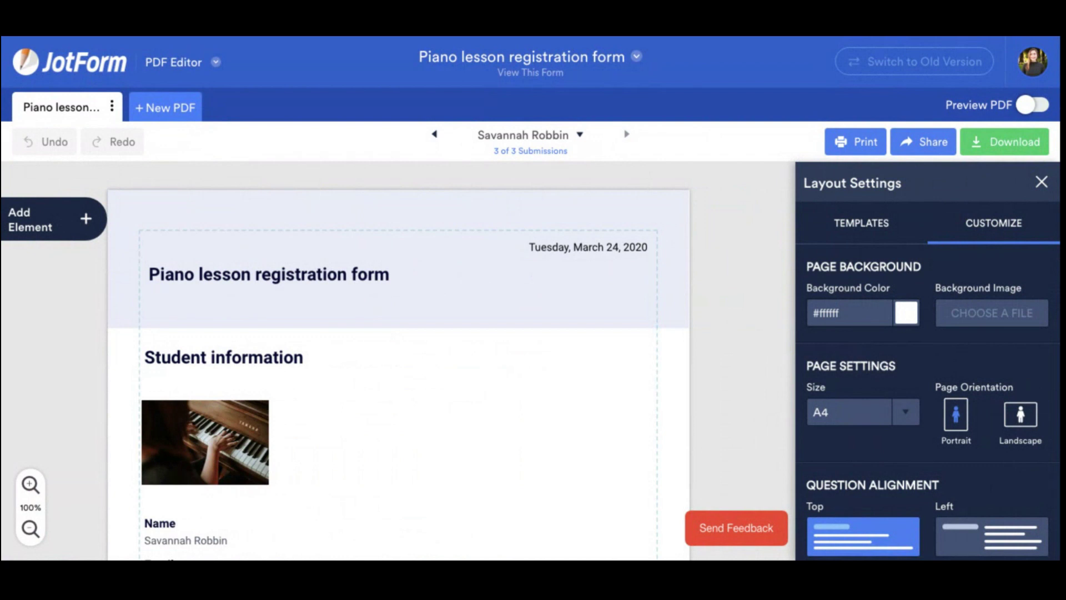
scroll(429, 385, "down", 5)
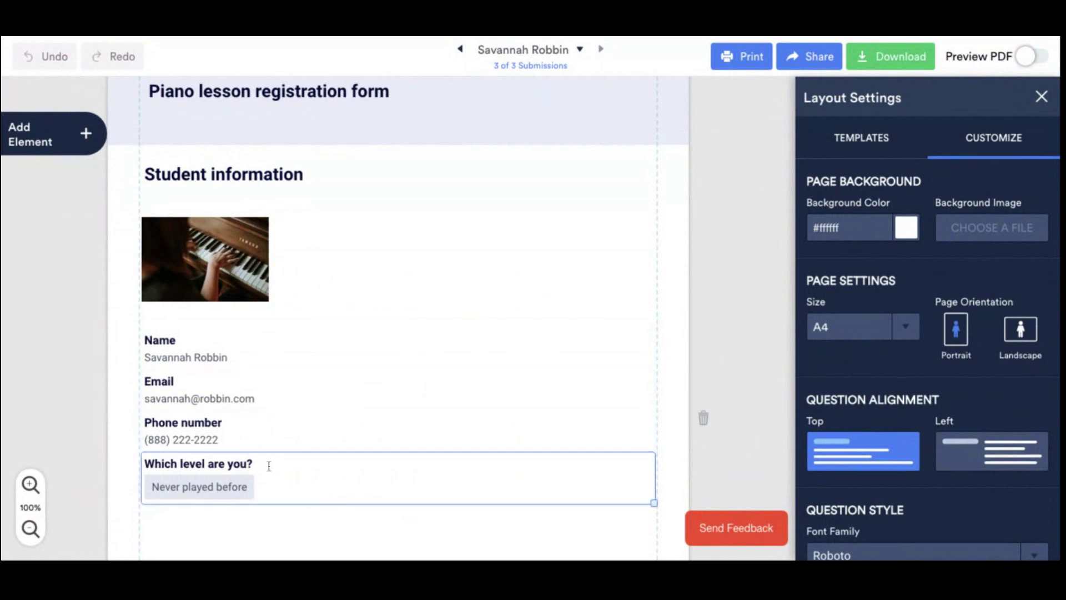
scroll(749, 283, "up", 1)
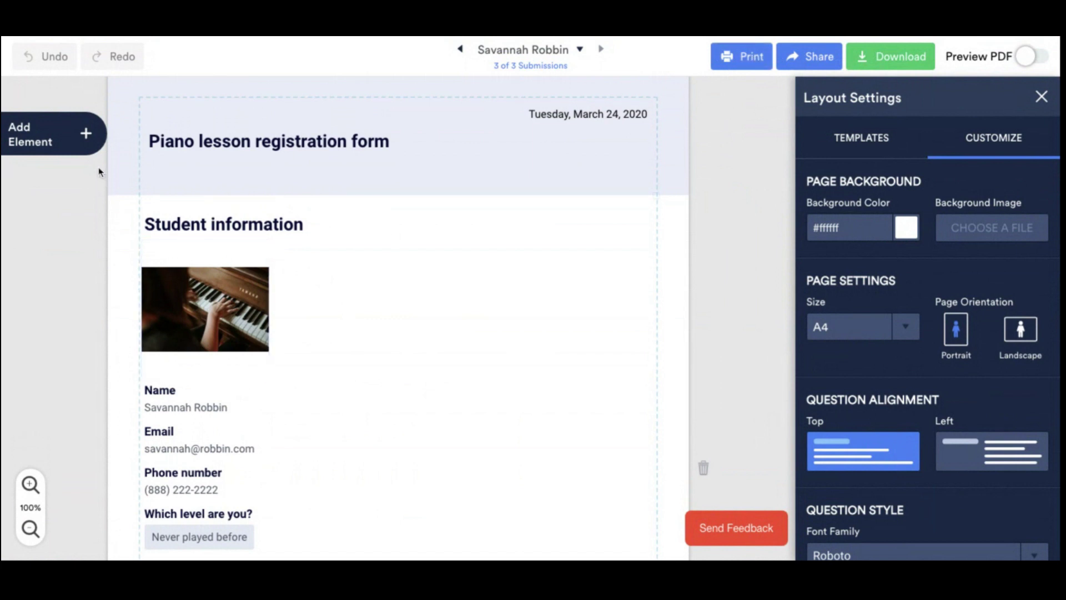
Step: Add a horizontal line beneath the form title and empty space below the piano photo
left_click(89, 146)
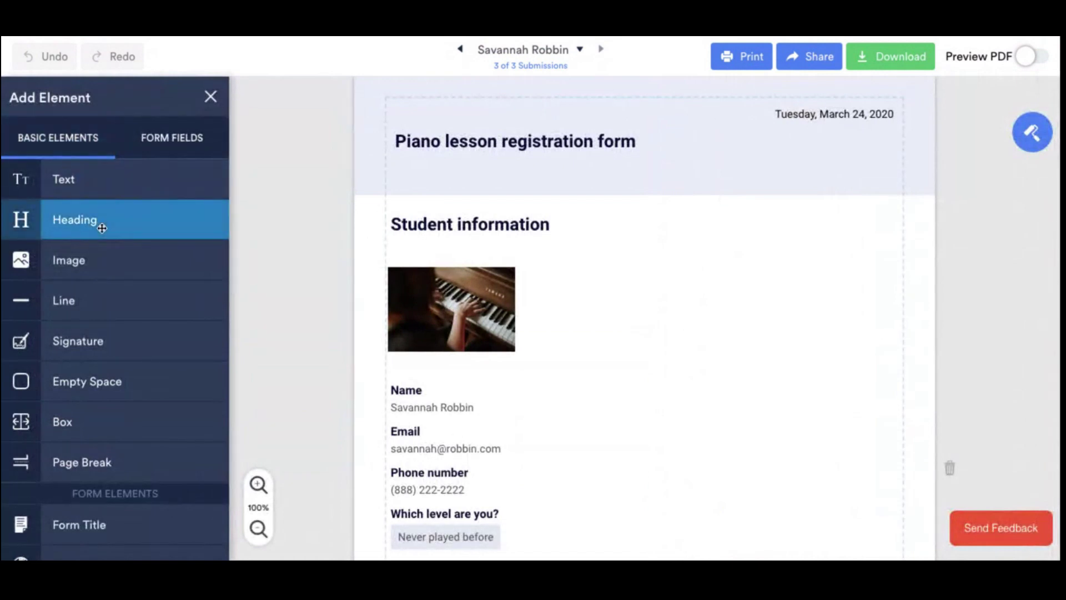
left_click_drag(95, 302, 333, 171)
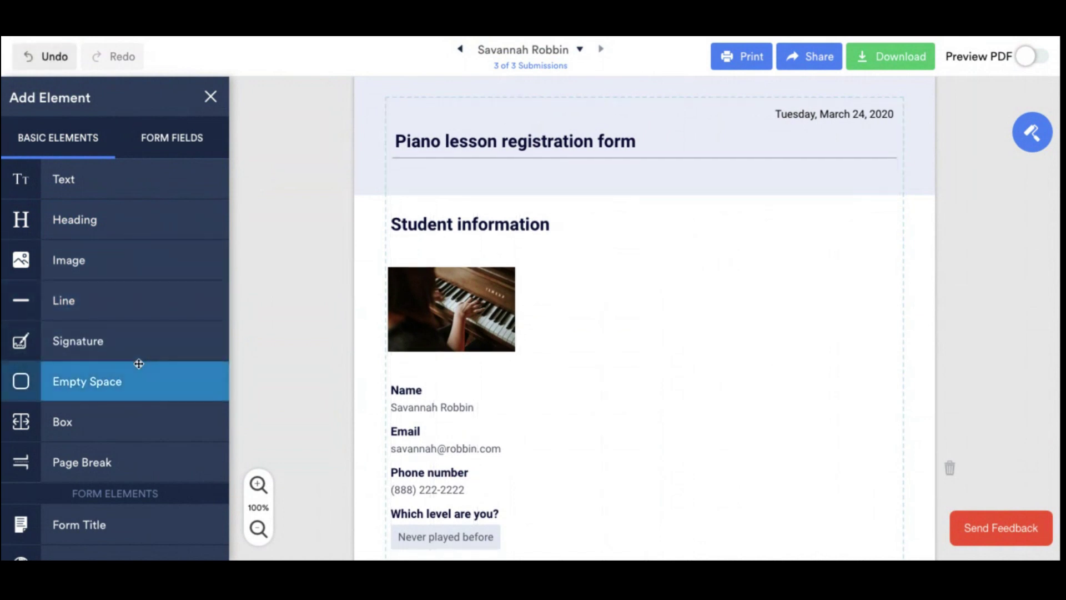
left_click_drag(125, 388, 125, 393)
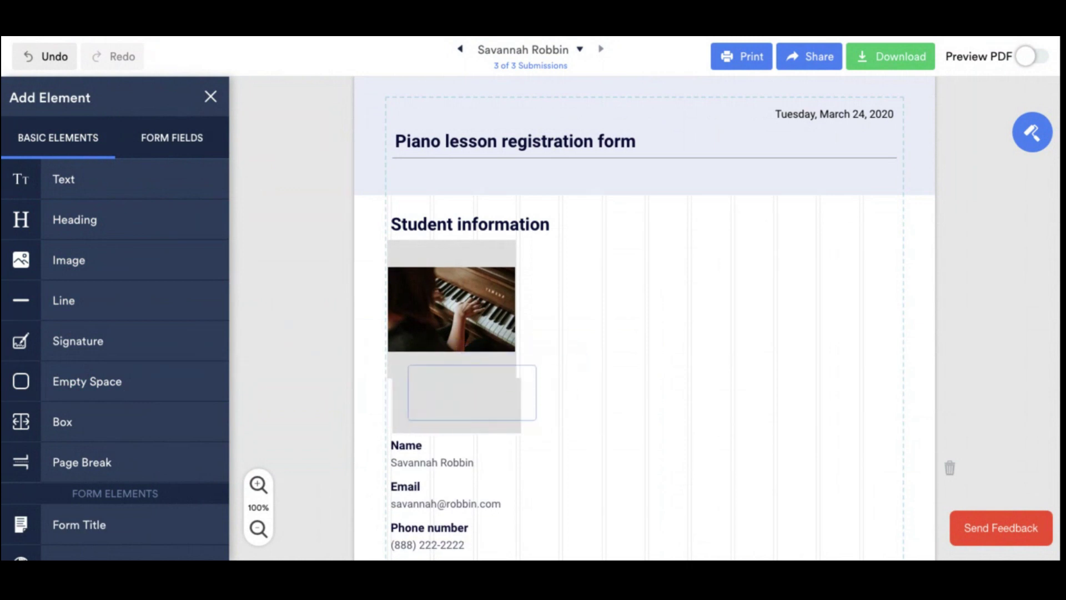
left_click_drag(125, 393, 470, 392)
scroll(664, 386, "down", 2)
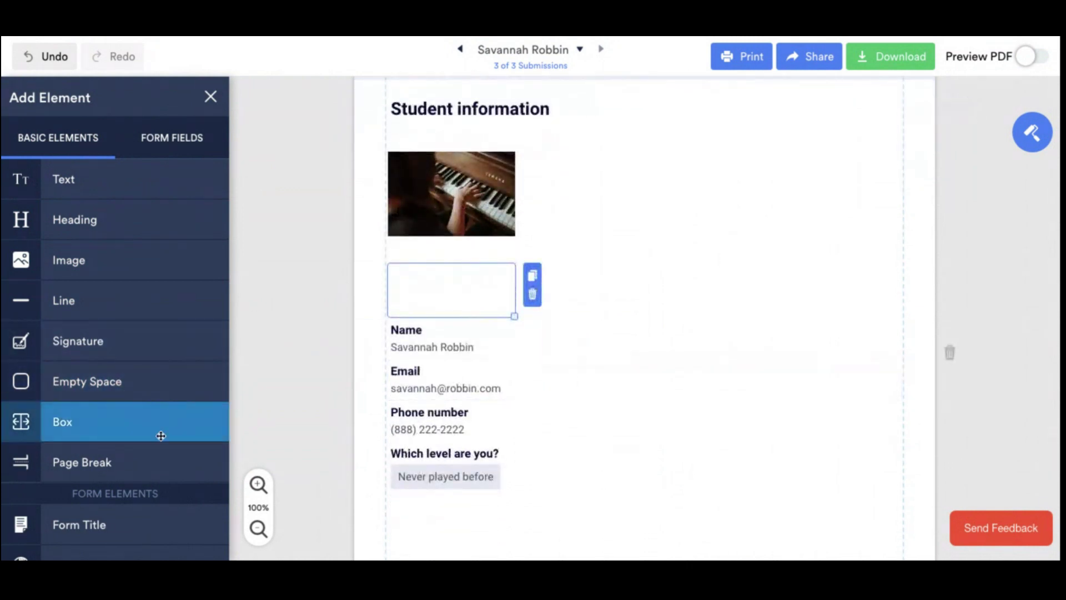
scroll(161, 435, "down", 2)
scroll(160, 434, "down", 1)
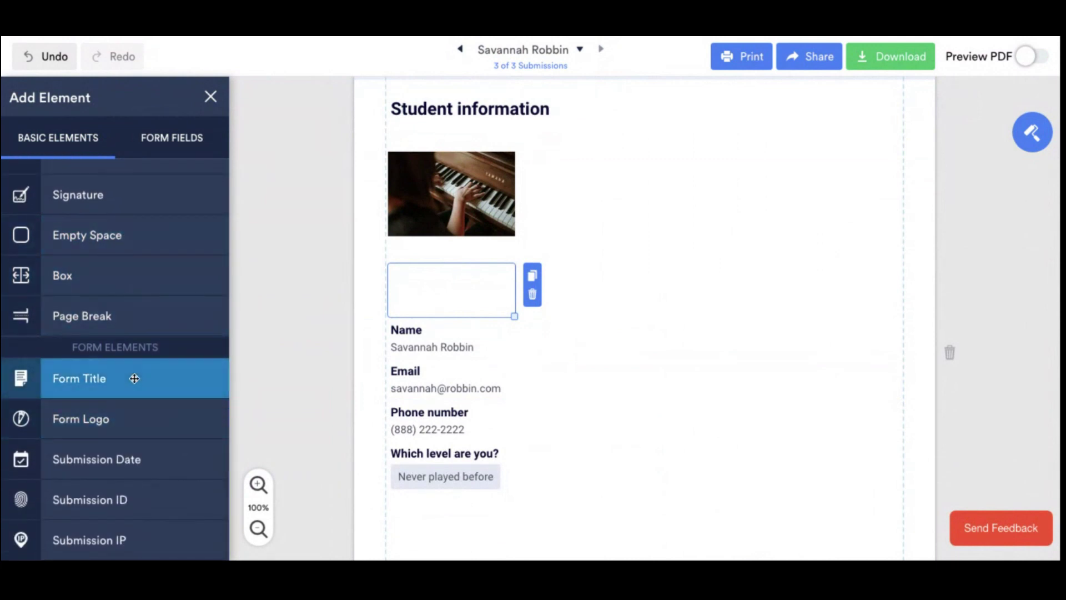
scroll(134, 378, "up", 2)
scroll(135, 378, "up", 1)
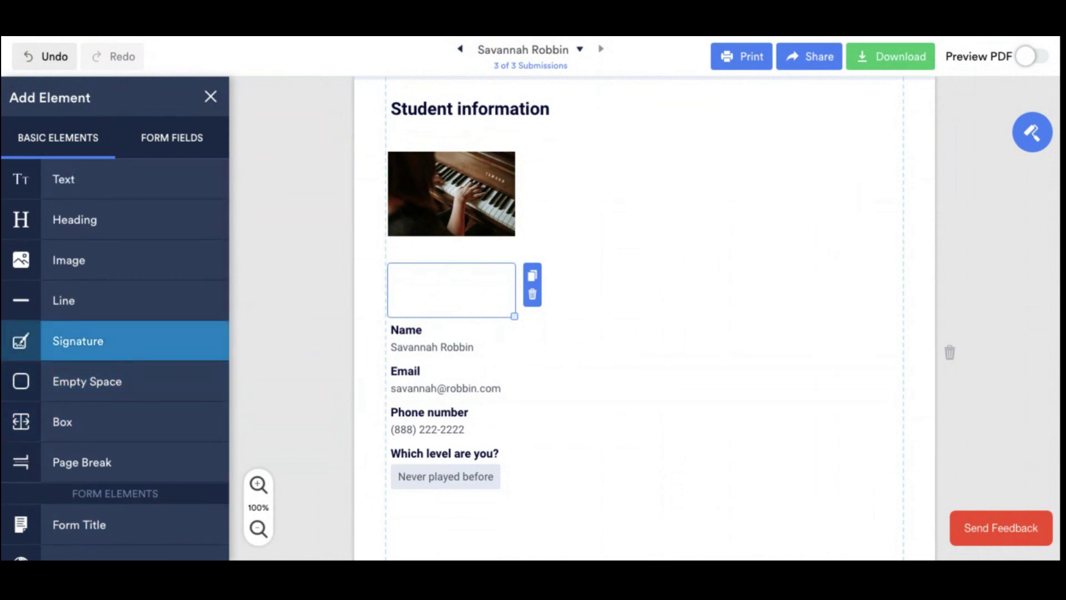
Step: Add a signature field below the 'Which level are you?' question
mouse_move(78, 340)
left_mouse_down()
mouse_move(417, 499)
mouse_move(433, 417)
left_mouse_up()
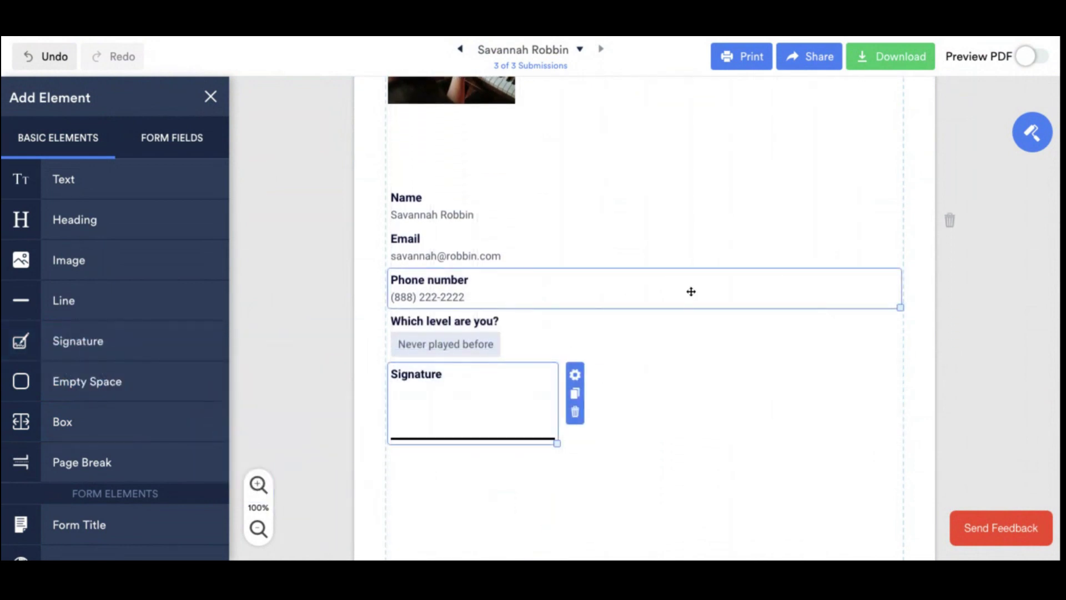
scroll(690, 290, "up", 1)
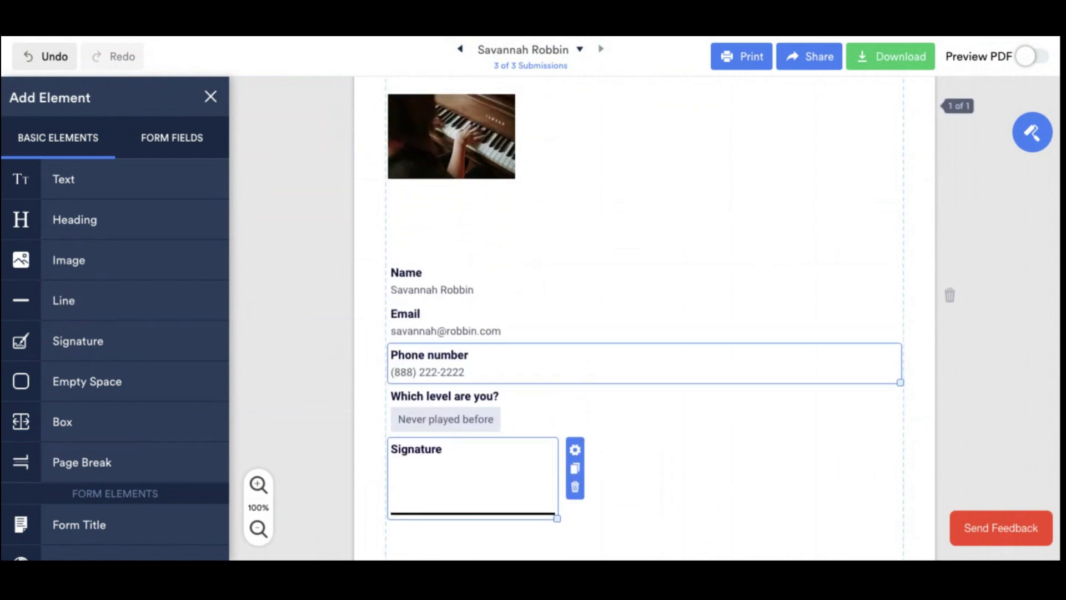
scroll(690, 291, "up", 2)
scroll(691, 291, "up", 2)
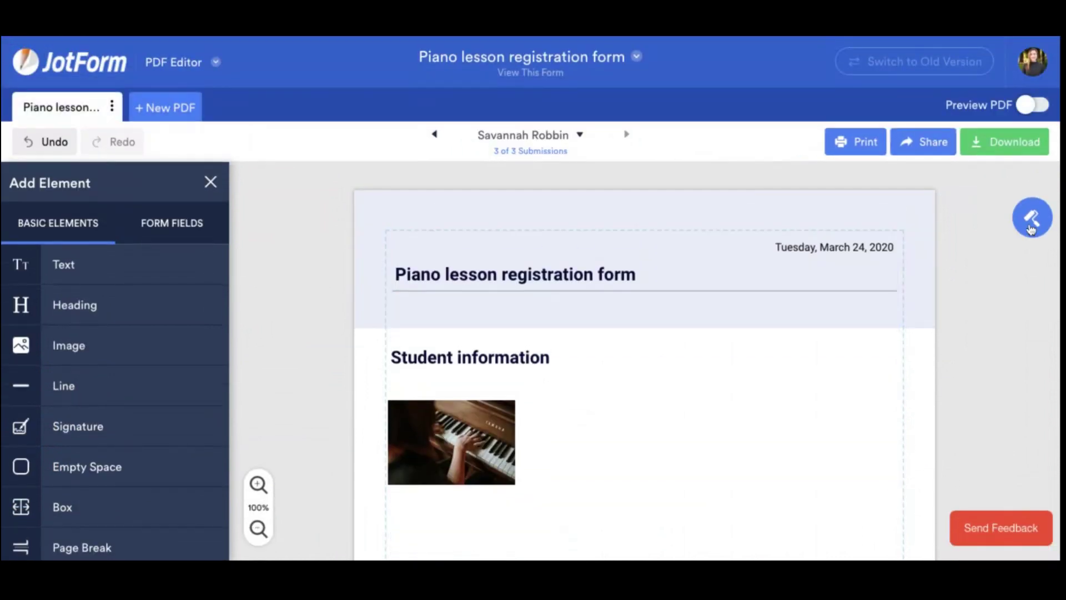
Step: Set the page background colour to a pale pink (#F5EFEF)
left_click(1031, 219)
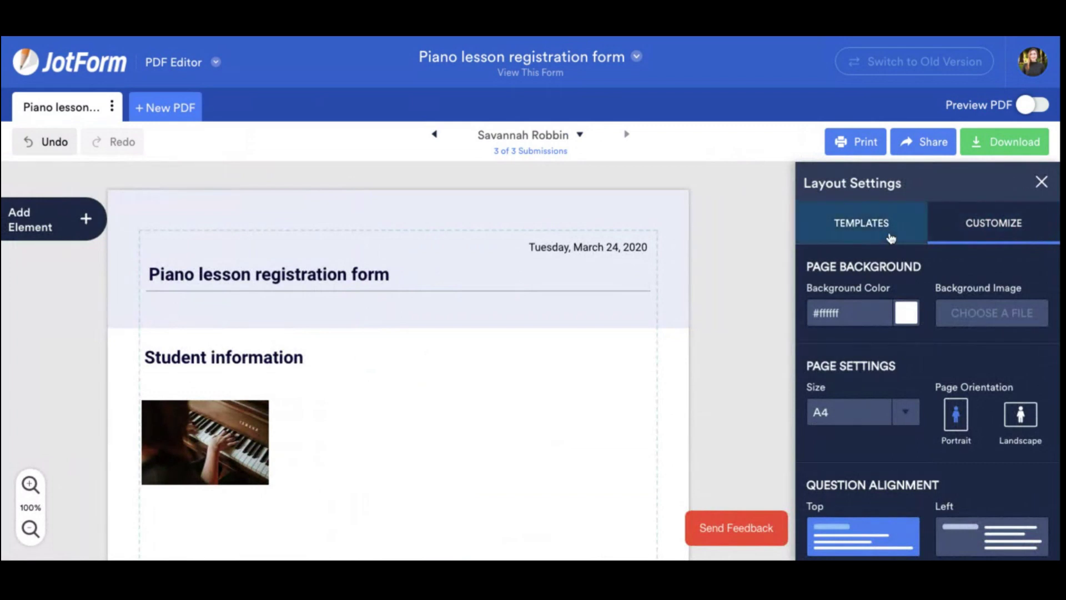
left_click(907, 316)
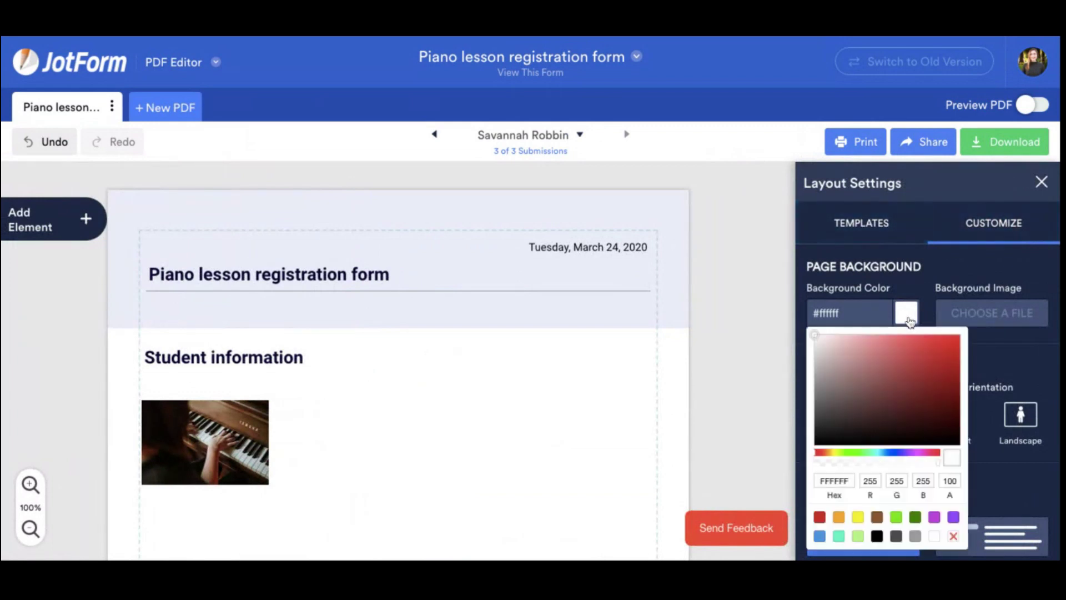
left_click(821, 344)
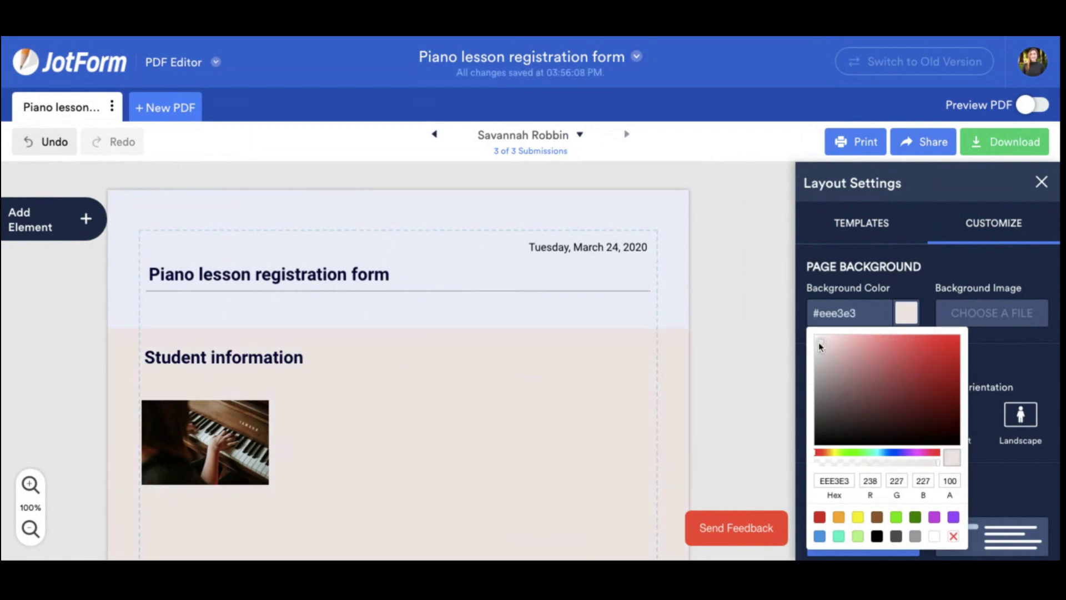
left_click_drag(818, 343, 816, 338)
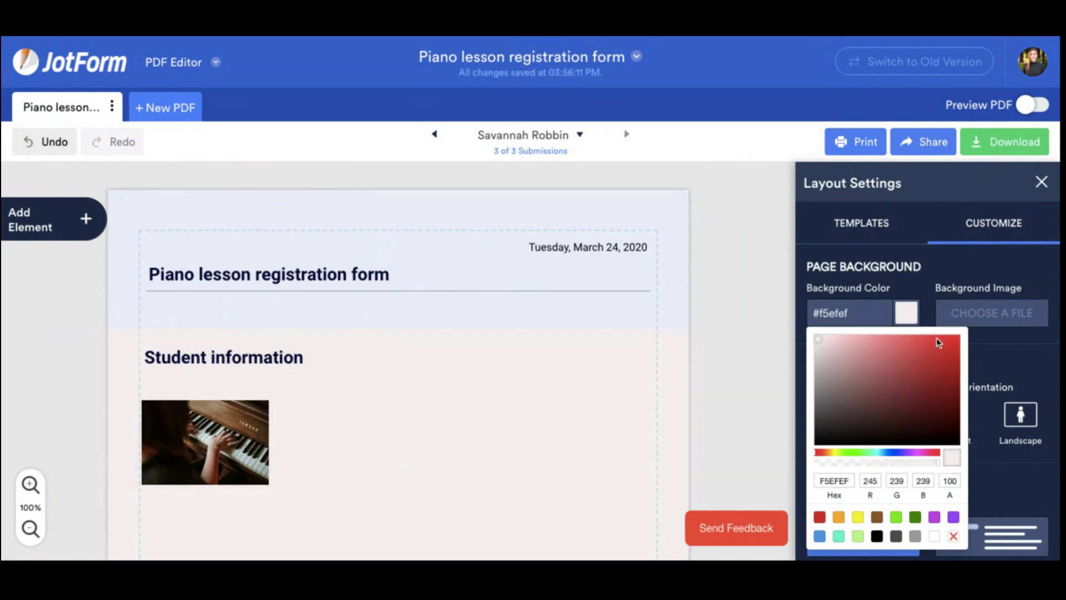
left_click(939, 270)
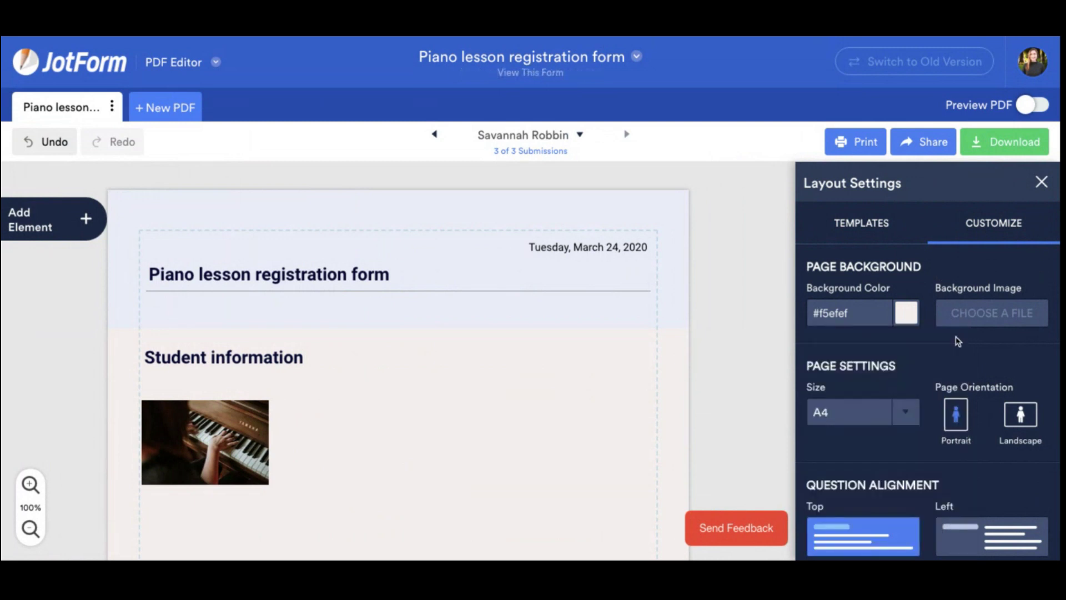
scroll(956, 340, "down", 2)
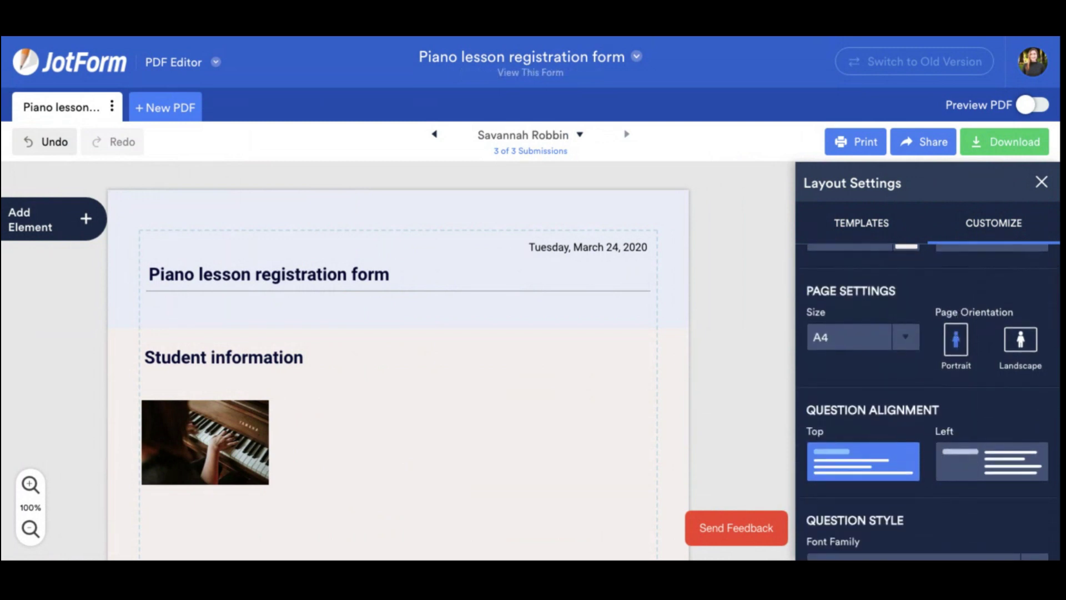
Step: Keep the page size at A4 and close the layout settings
left_click(905, 336)
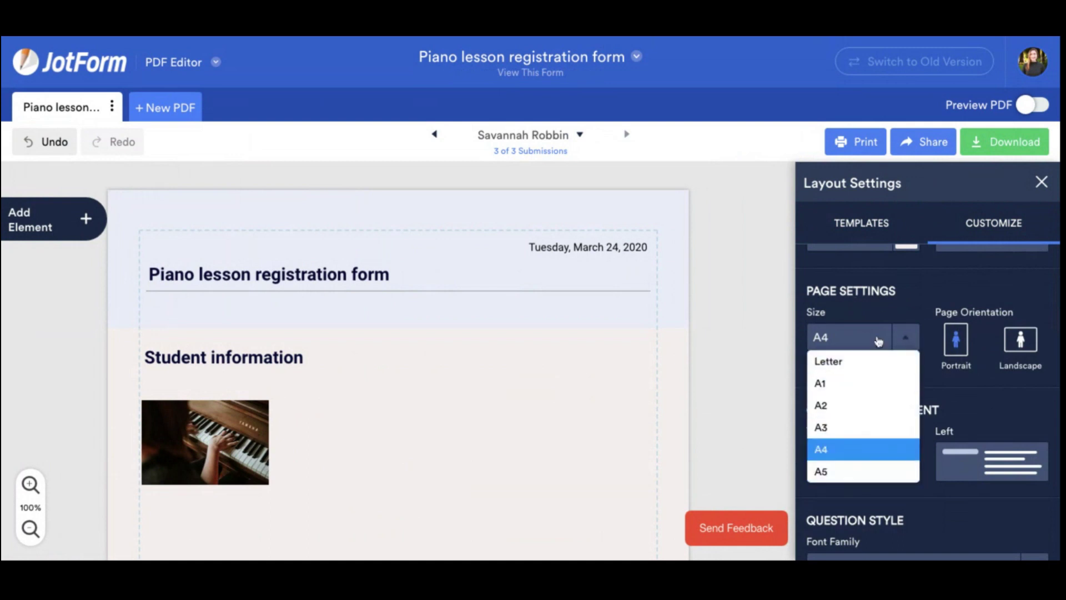
left_click(910, 301)
scroll(874, 379, "down", 2)
scroll(874, 379, "down", 3)
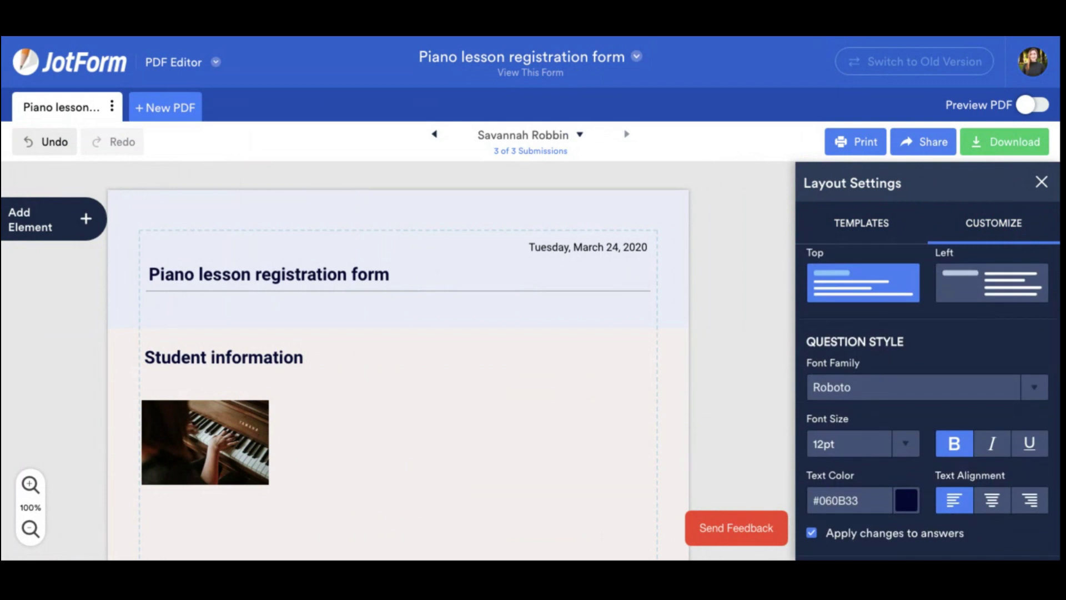
scroll(925, 374, "down", 2)
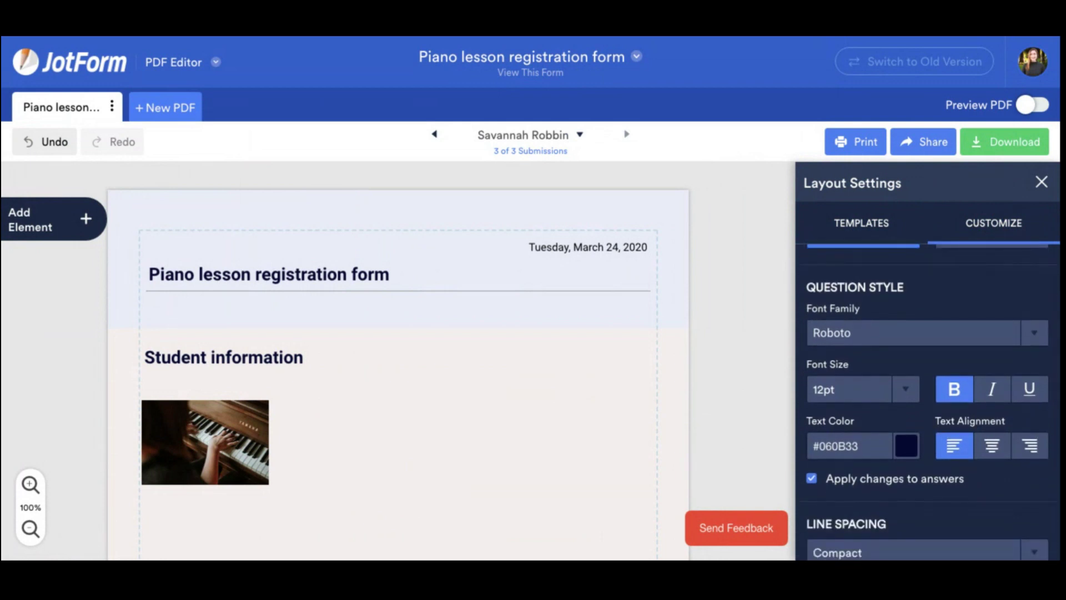
scroll(925, 375, "down", 3)
scroll(925, 375, "down", 4)
scroll(925, 375, "down", 3)
scroll(995, 409, "down", 1)
scroll(991, 409, "down", 3)
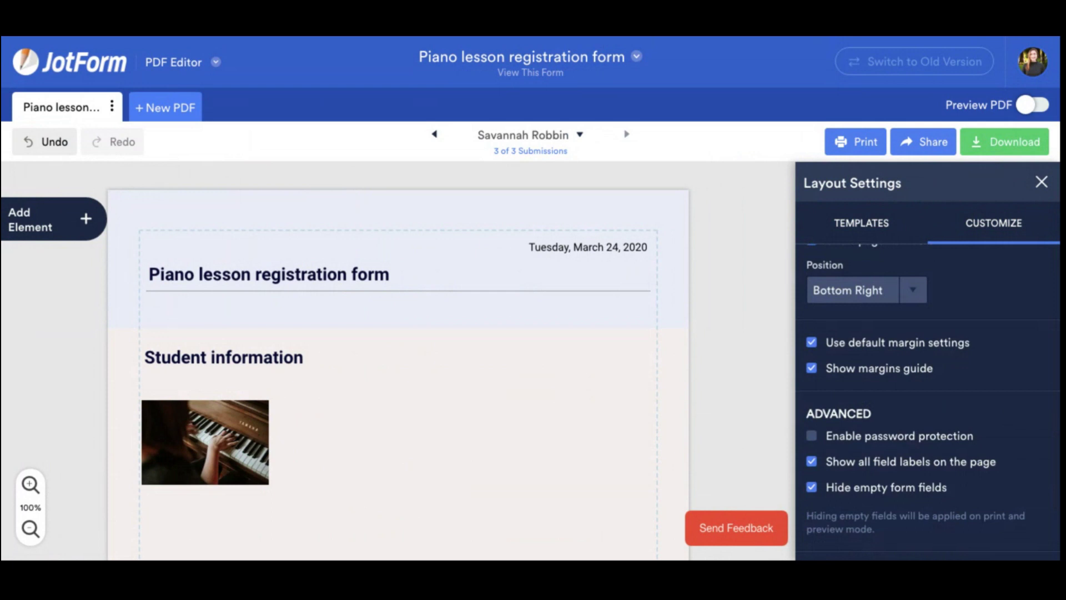
scroll(927, 399, "down", 3)
scroll(927, 400, "down", 3)
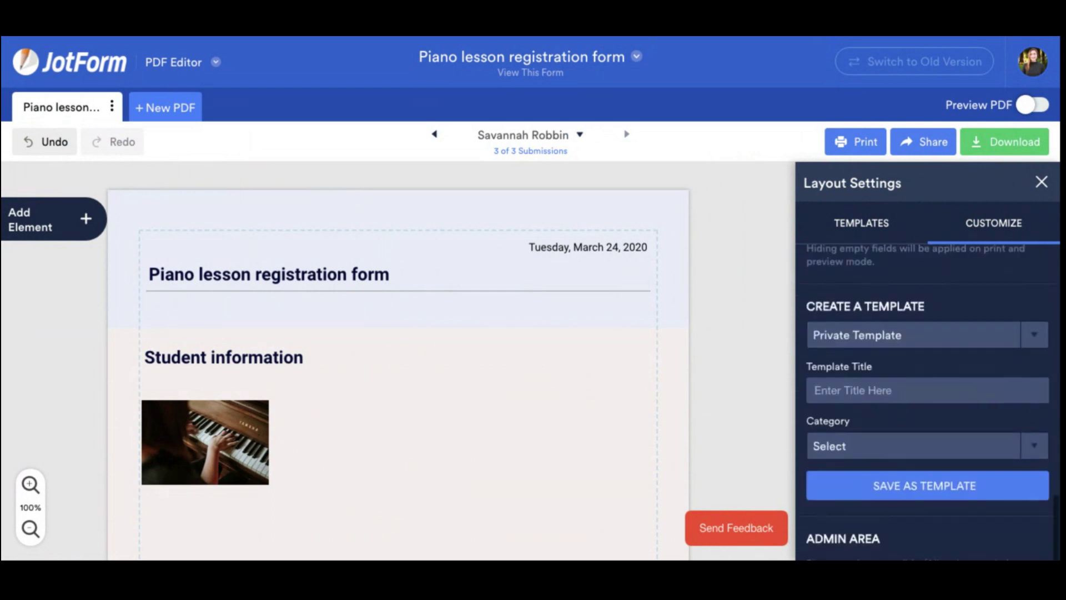
scroll(984, 329, "down", 1)
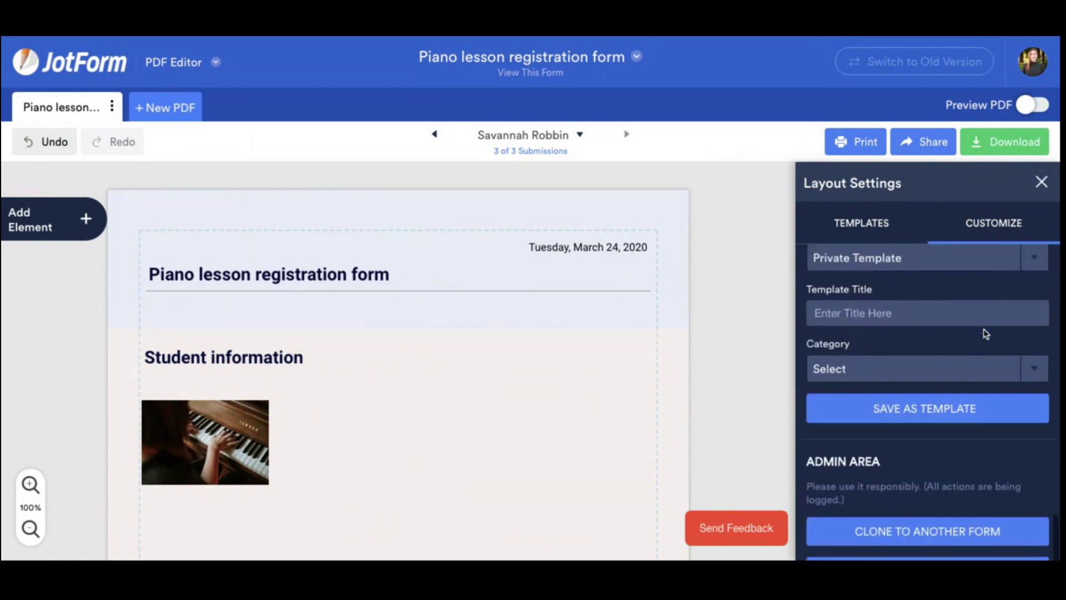
left_click(1042, 182)
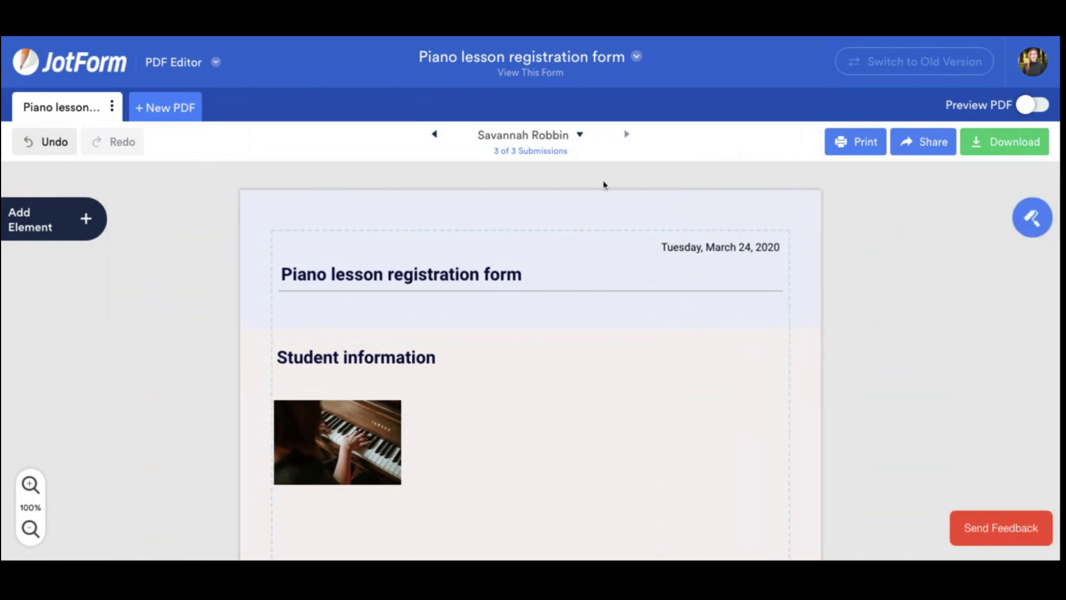
left_click(435, 135)
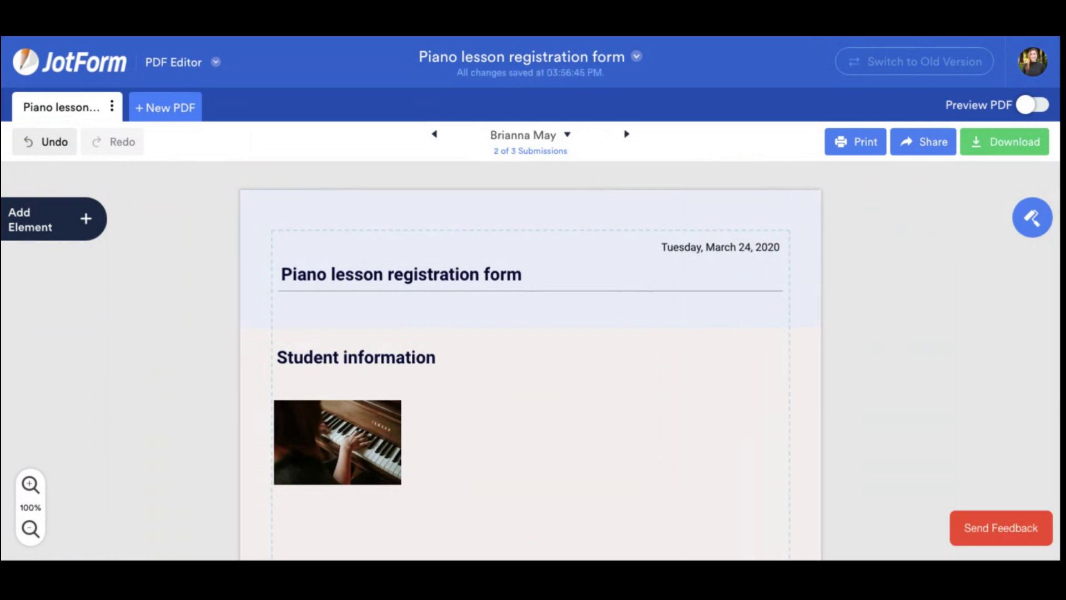
left_click(435, 135)
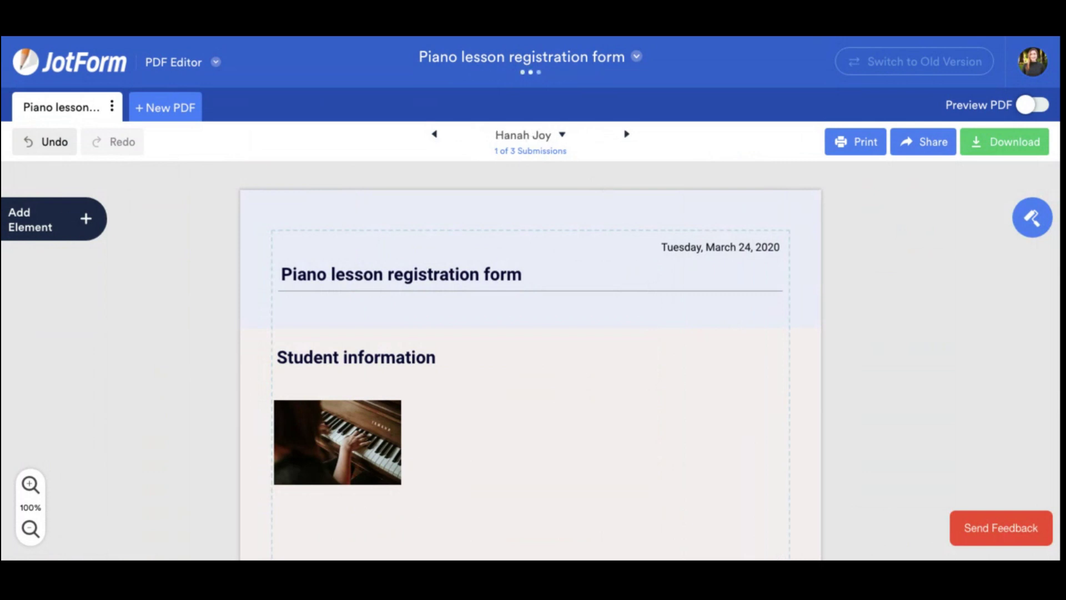
left_click(625, 137)
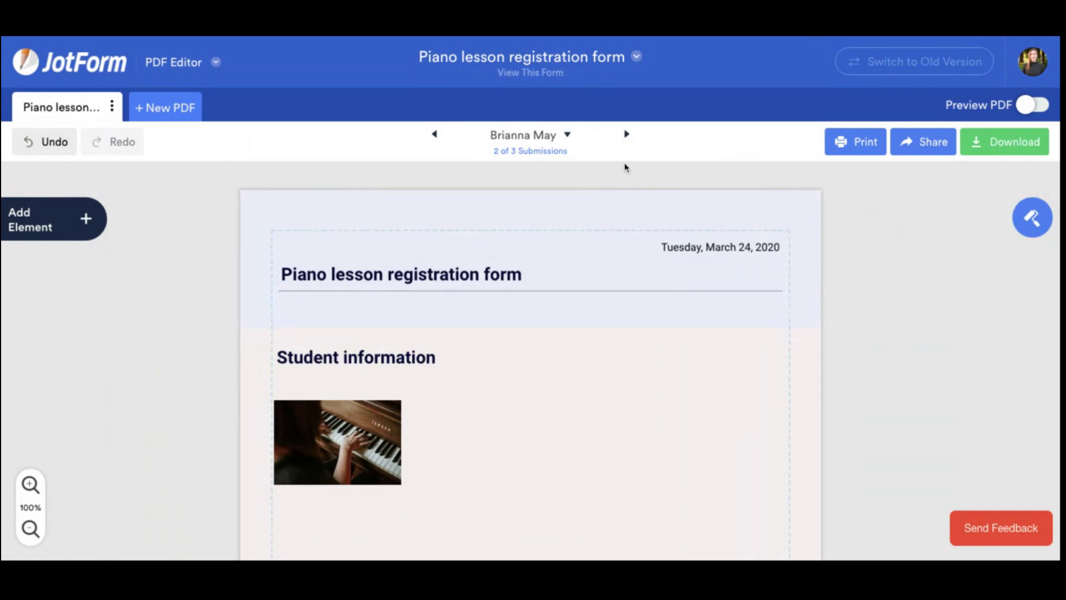
left_click(435, 136)
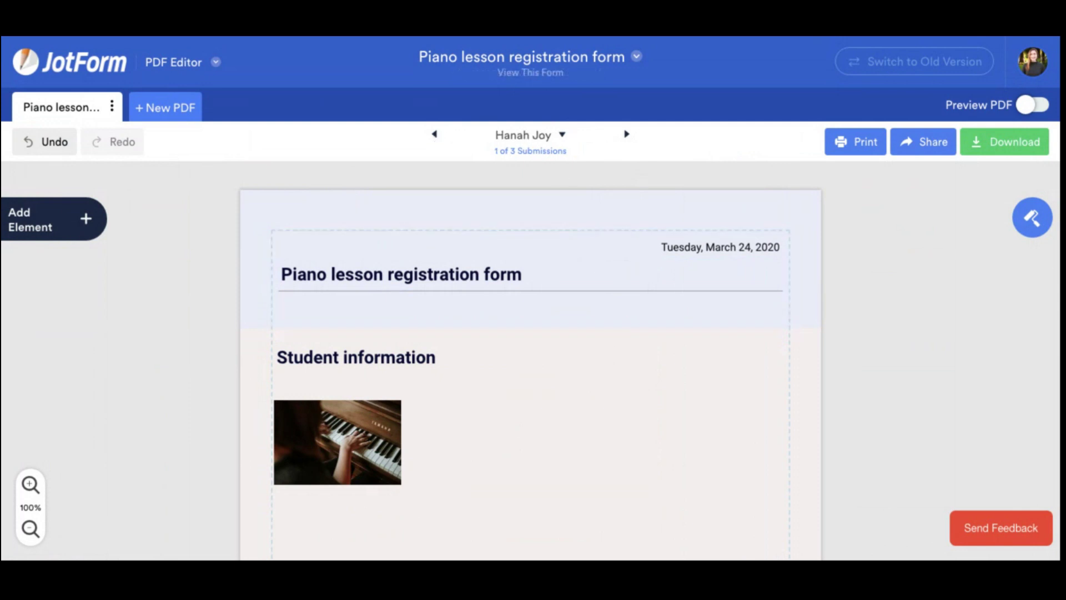
scroll(745, 312, "down", 5)
scroll(745, 313, "down", 1)
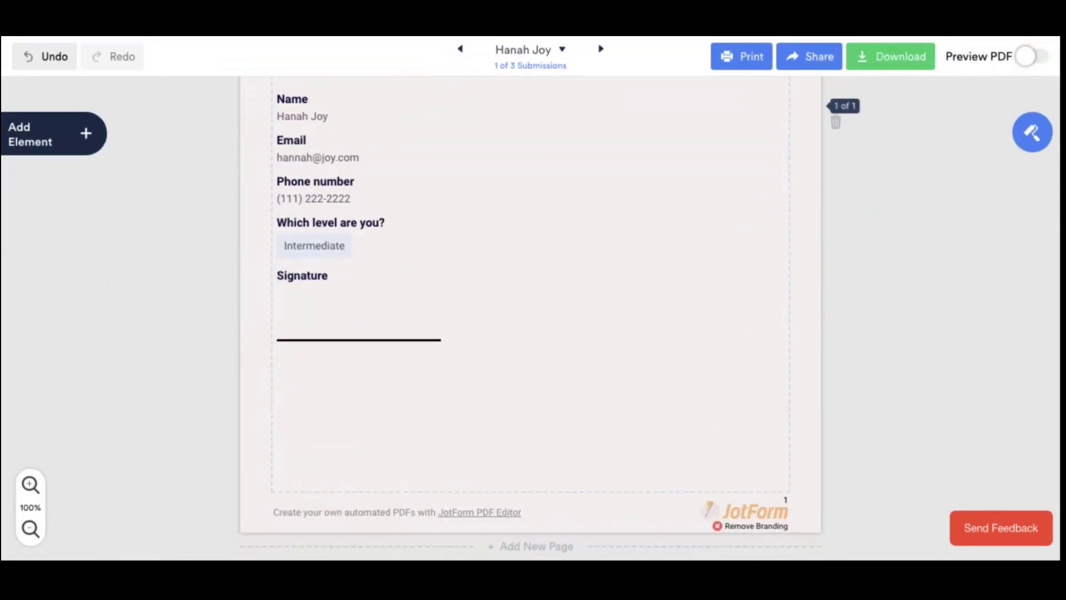
scroll(745, 313, "up", 3)
scroll(530, 333, "up", 3)
scroll(530, 334, "up", 1)
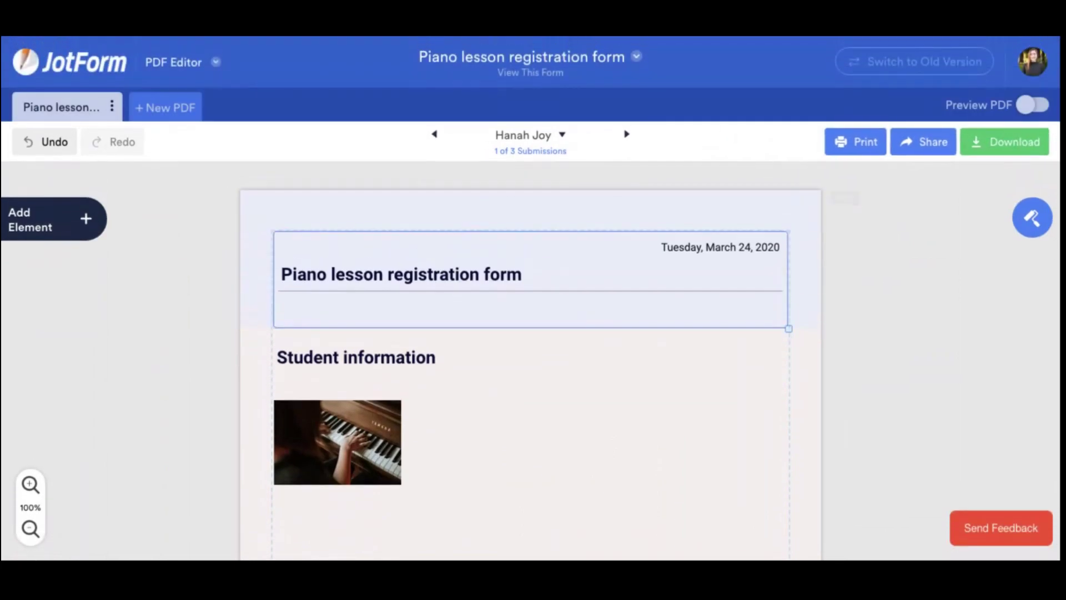